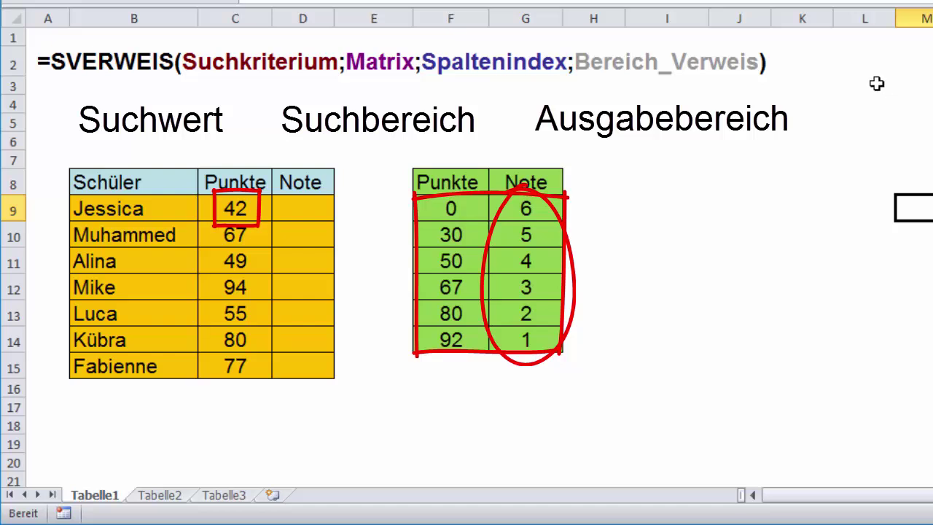
Start =SVERWEIS(C9;F9:G14 in D9, looking up C9's points in the green grade table
click(311, 207)
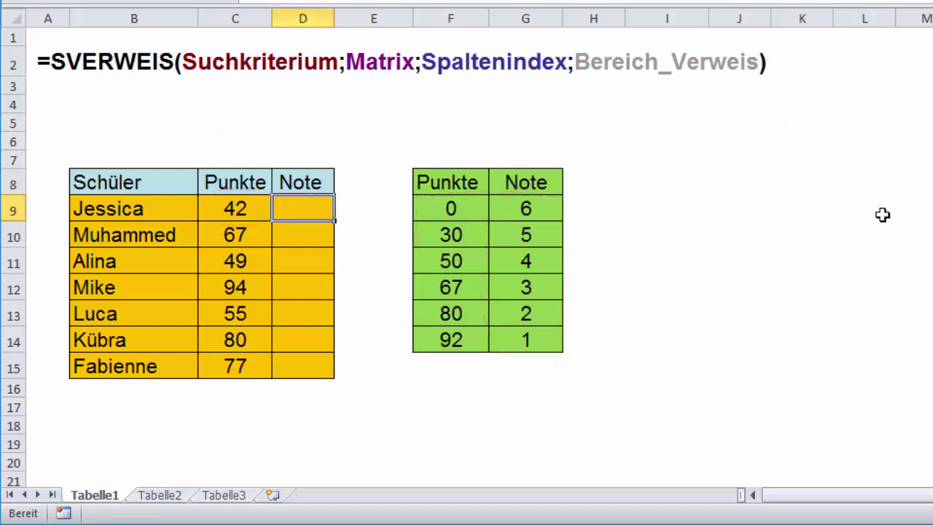
text(=sv)
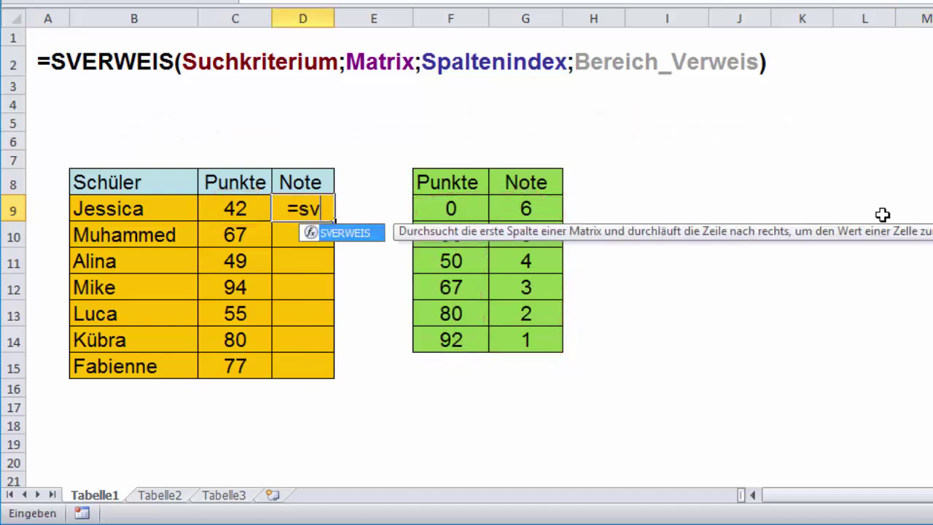
key(Tab)
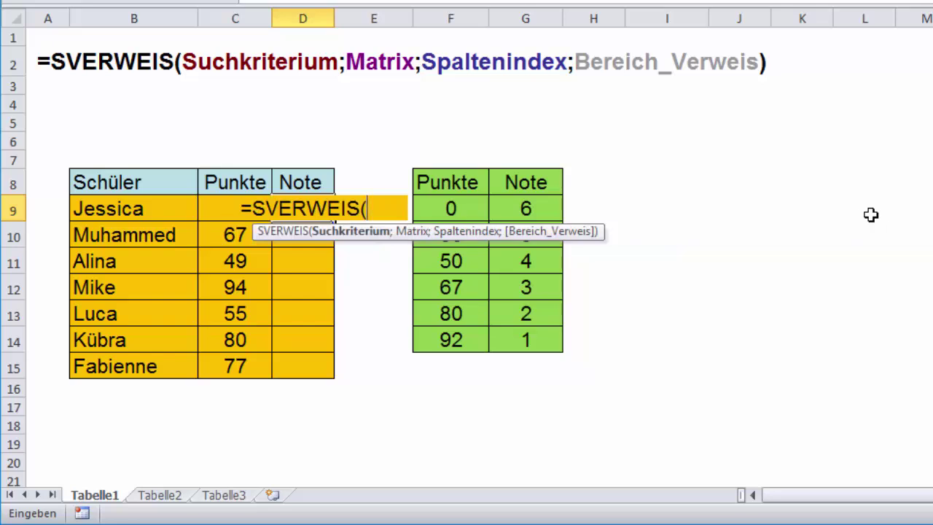
text(C)
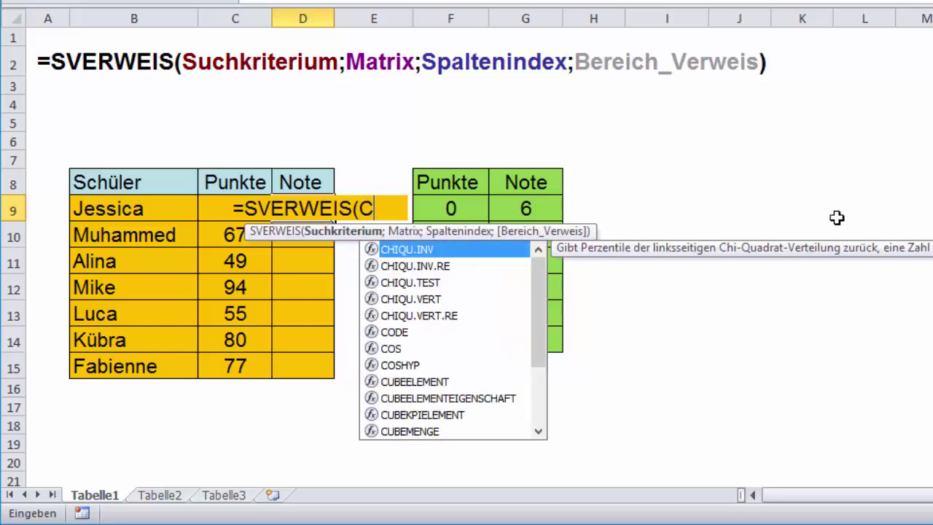
text(9)
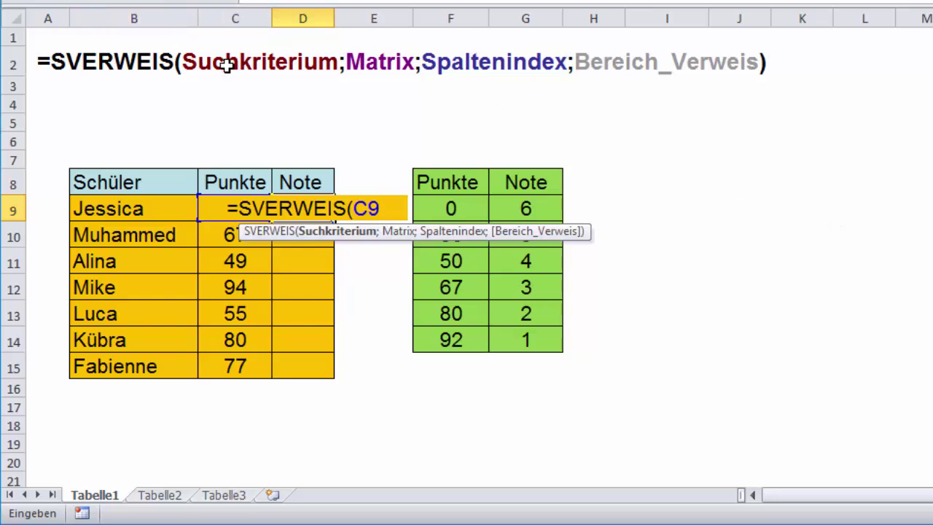
text(;)
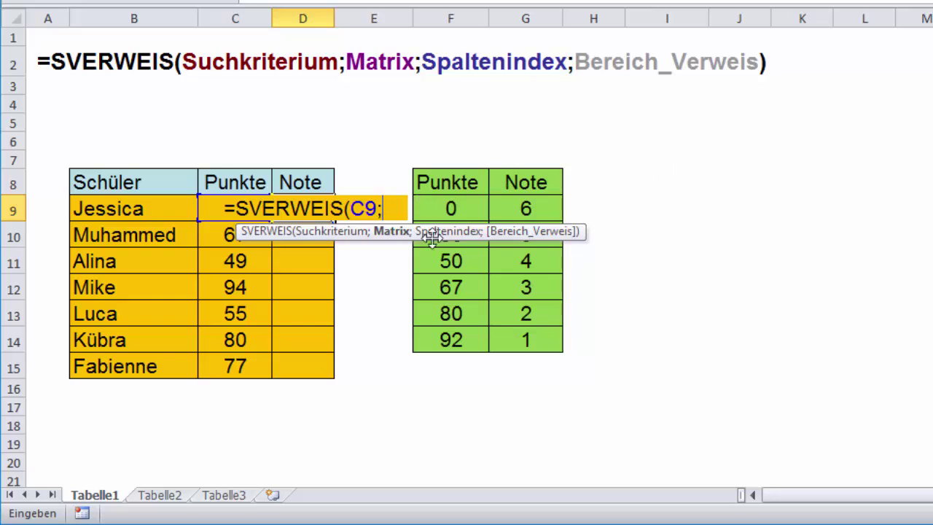
mouse_move(452, 207)
mouse_down()
mouse_move(534, 315)
mouse_move(535, 340)
mouse_up()
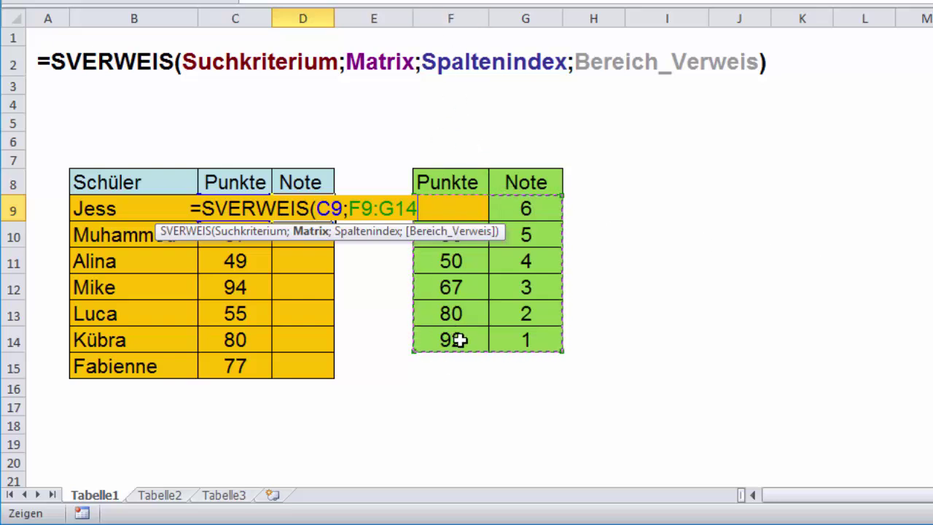
Finish D9's formula as =SVERWEIS(C9;$F$9:$G$14;2) so it returns grade 5
key(F4)
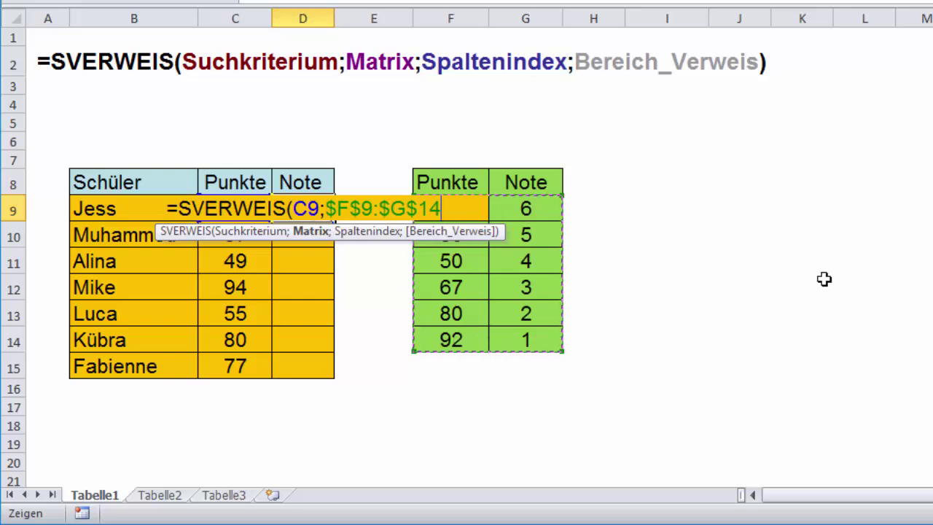
text(;)
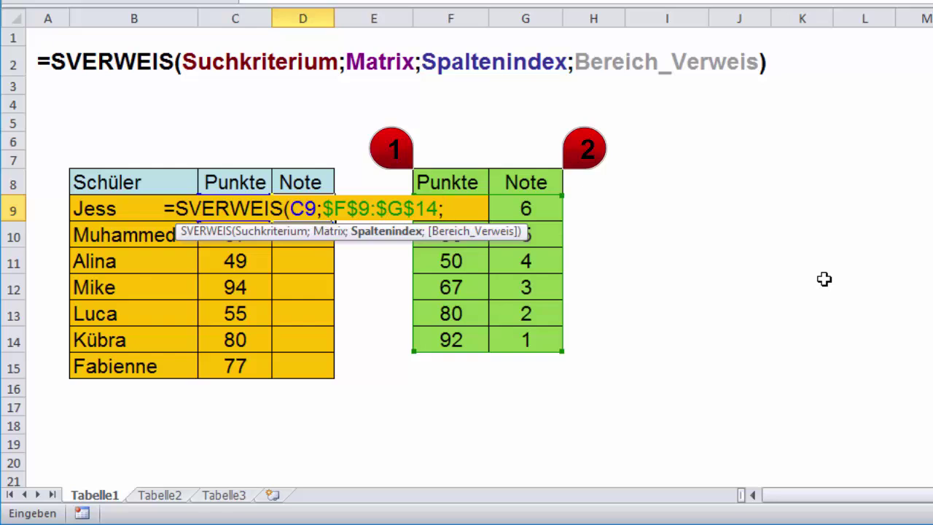
text(2)
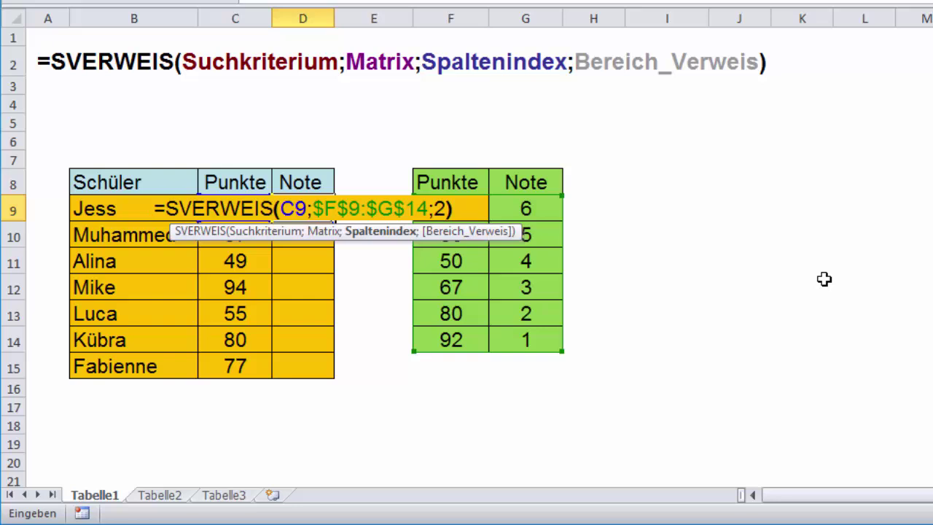
key(Return)
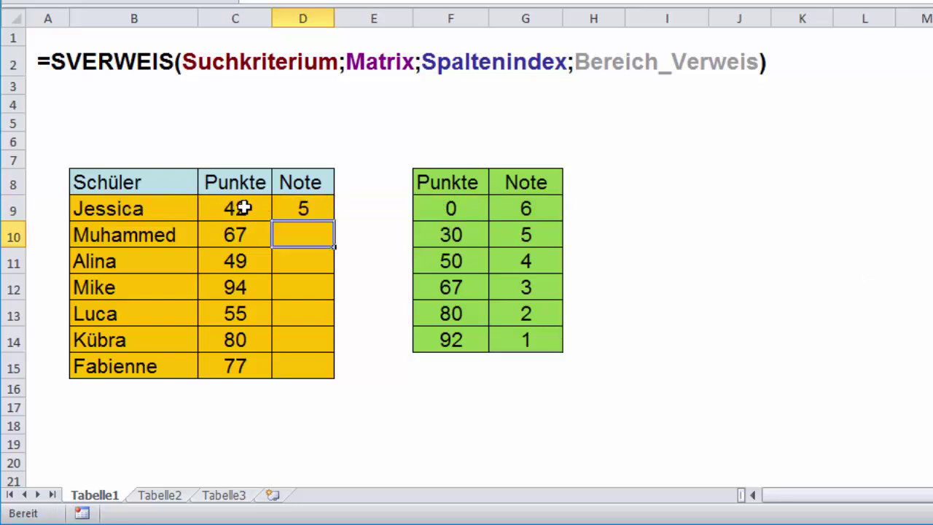
click(291, 213)
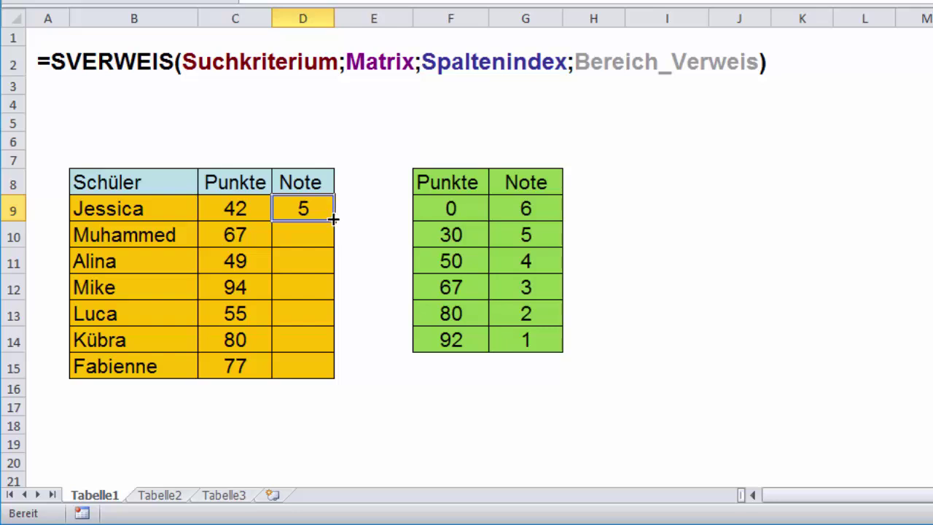
Fill the formula down to D15 and check C12, C14 and C15 against the grade table
drag(333, 219, 320, 377)
click(454, 398)
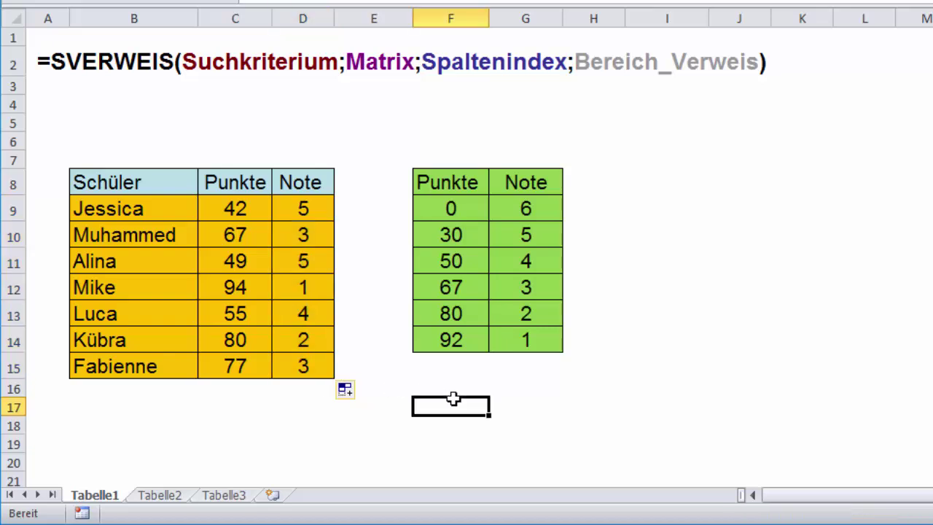
click(234, 287)
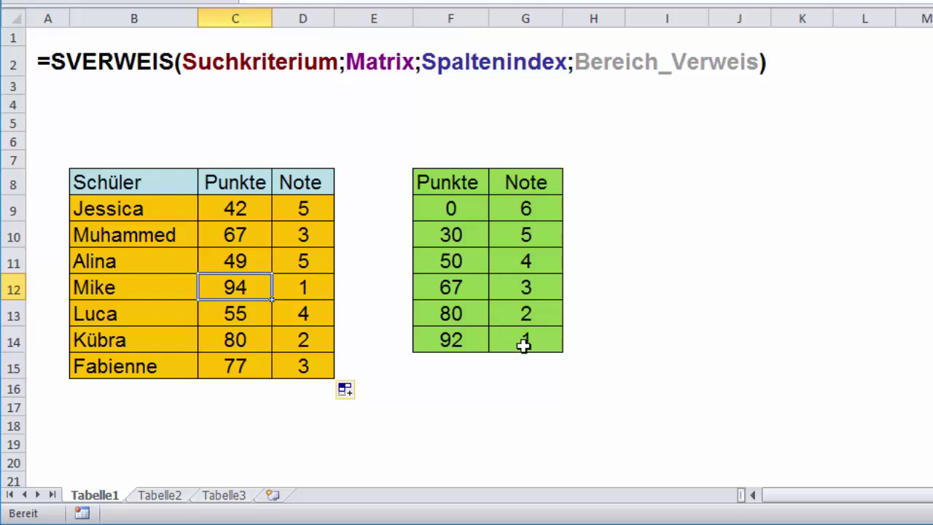
click(244, 340)
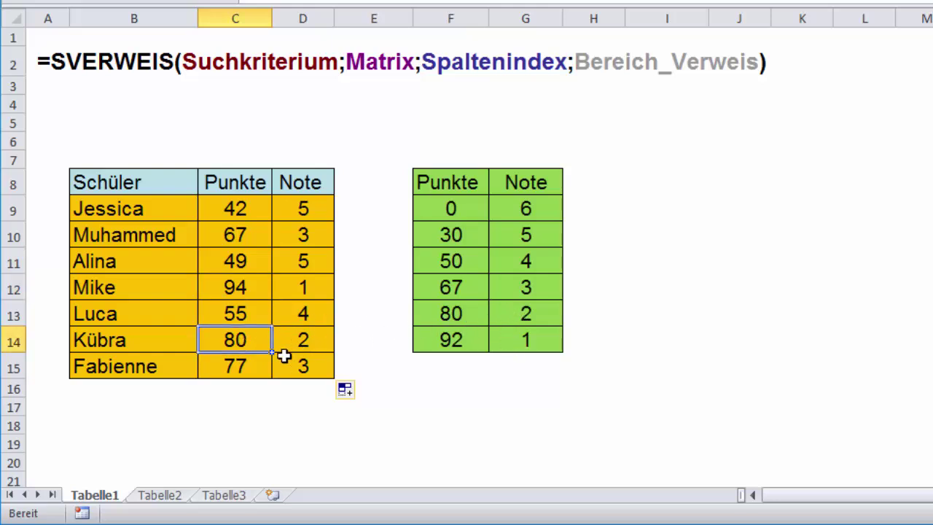
click(240, 365)
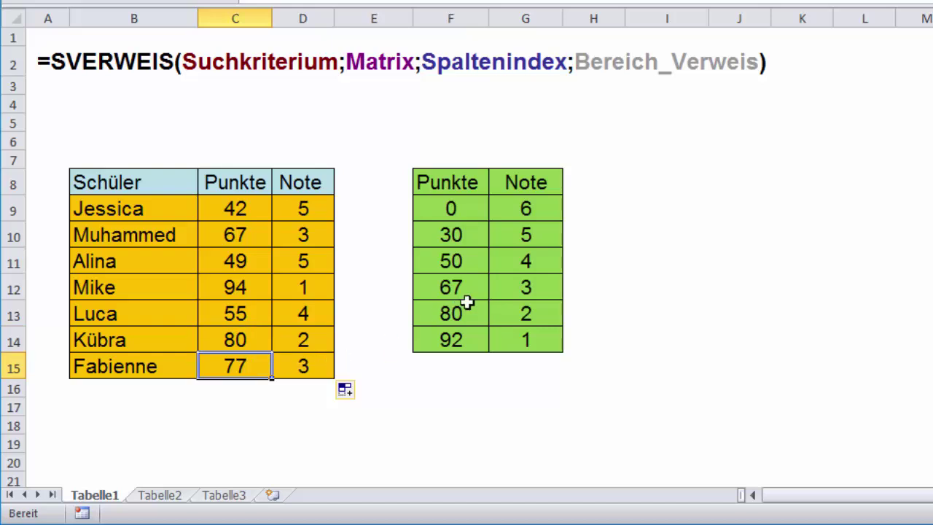